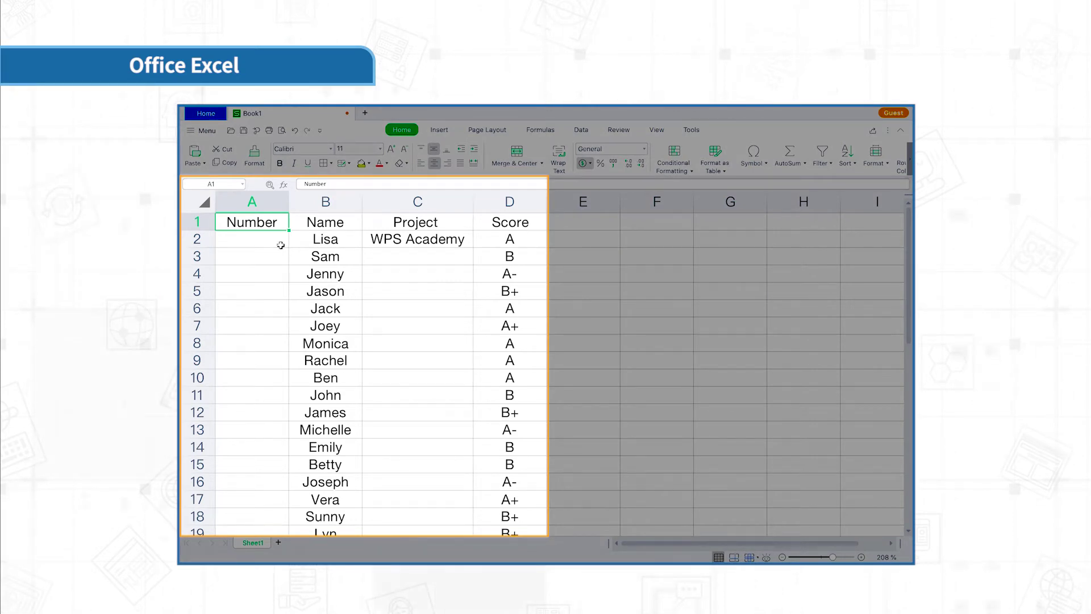
- Enter 1 in A2 and fill-handle it into the sequence 1–42, ending at Zack
{"action": "left_click", "coordinate": [281, 242]}
{"action": "type", "text": "1"}
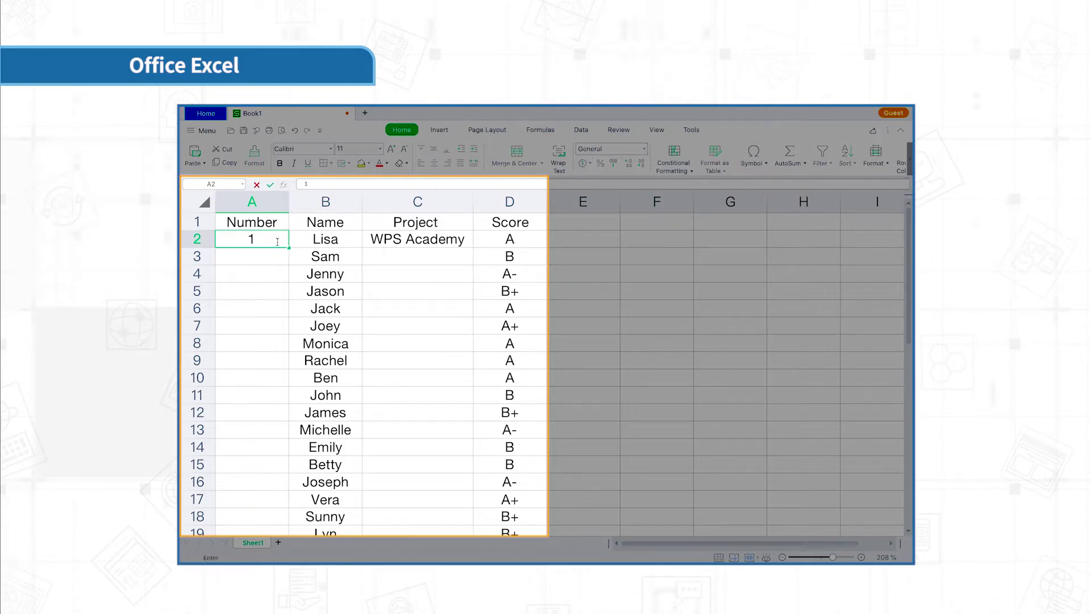
{"action": "double_click", "coordinate": [290, 246]}
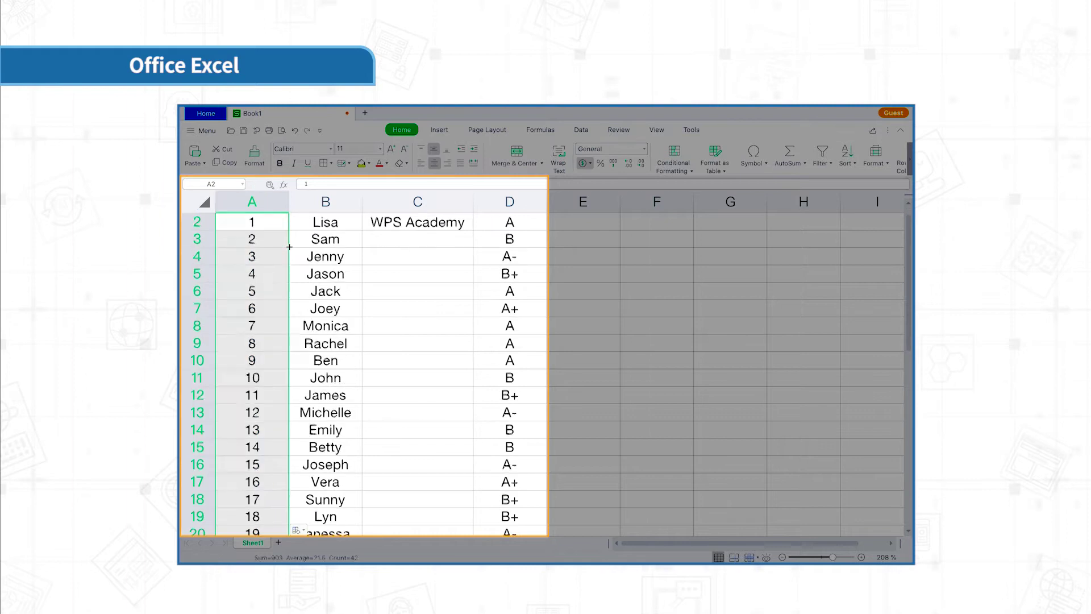
{"action": "scroll", "coordinate": [288, 254], "scroll_direction": "down", "scroll_amount": 3}
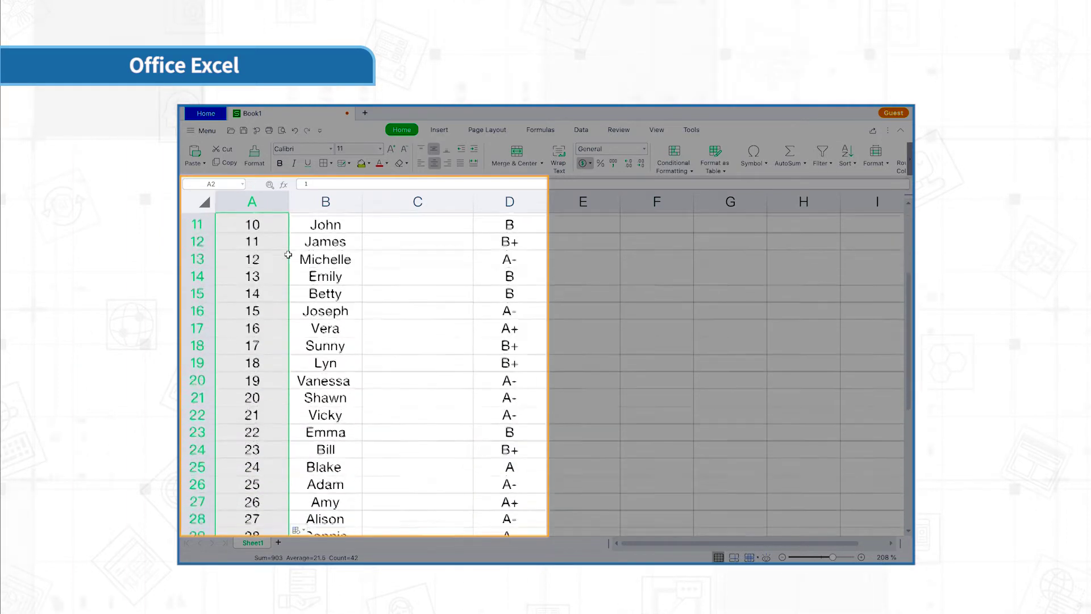
{"action": "scroll", "coordinate": [288, 254], "scroll_direction": "down", "scroll_amount": 2}
{"action": "scroll", "coordinate": [289, 254], "scroll_direction": "down", "scroll_amount": 3}
{"action": "scroll", "coordinate": [288, 255], "scroll_direction": "down", "scroll_amount": 2}
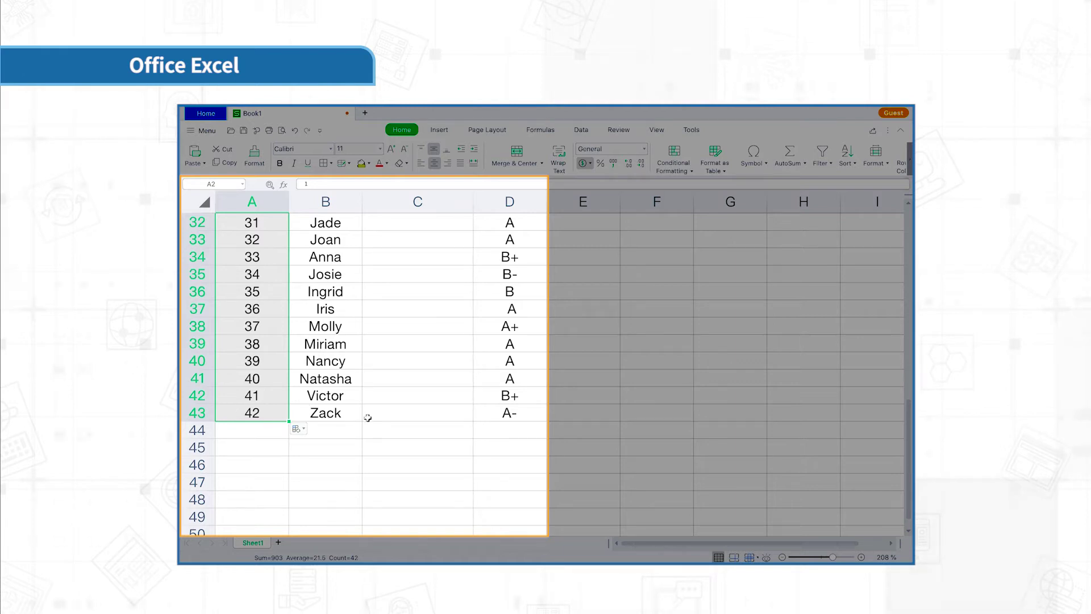
{"action": "left_click", "coordinate": [328, 415]}
- Check the 42 at the list's end and show the Auto Fill Options under A43
{"action": "left_click", "coordinate": [267, 412]}
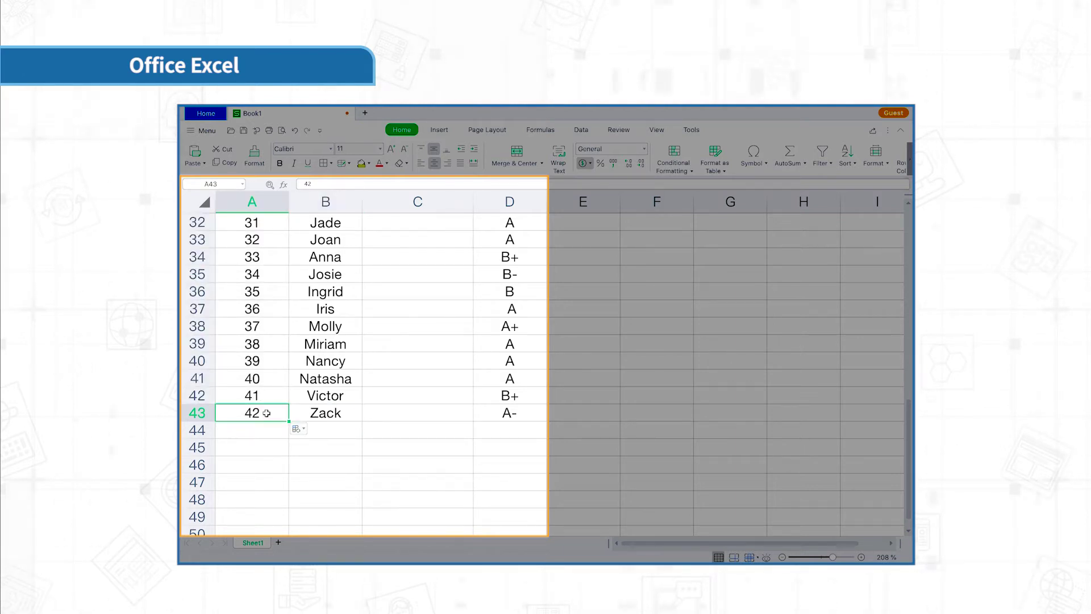
{"action": "left_click", "coordinate": [257, 429]}
{"action": "left_click", "coordinate": [247, 450]}
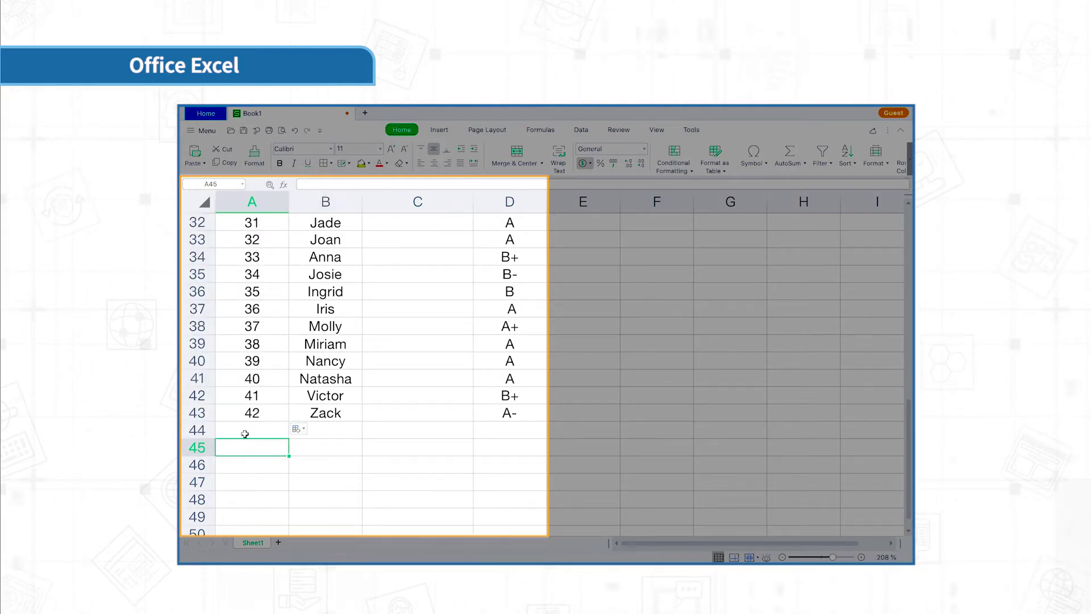
{"action": "mouse_move", "coordinate": [245, 435]}
{"action": "left_mouse_down"}
{"action": "mouse_move", "coordinate": [287, 458]}
{"action": "mouse_move", "coordinate": [259, 437]}
{"action": "left_mouse_up"}
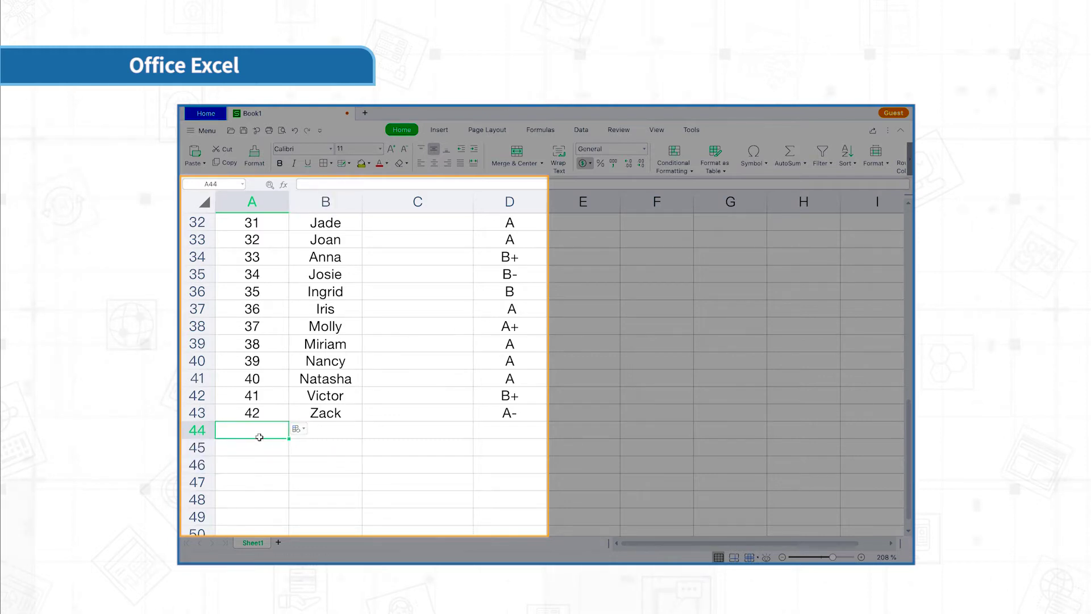
{"action": "scroll", "coordinate": [264, 376], "scroll_direction": "up", "scroll_amount": 5}
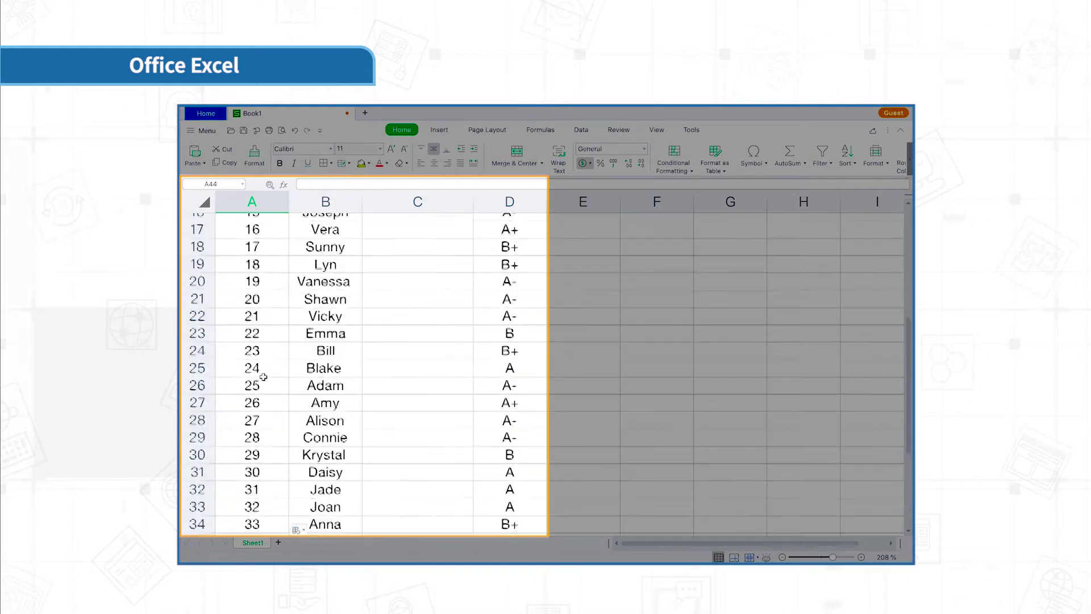
{"action": "scroll", "coordinate": [264, 376], "scroll_direction": "up", "scroll_amount": 5}
{"action": "scroll", "coordinate": [263, 377], "scroll_direction": "down", "scroll_amount": 2}
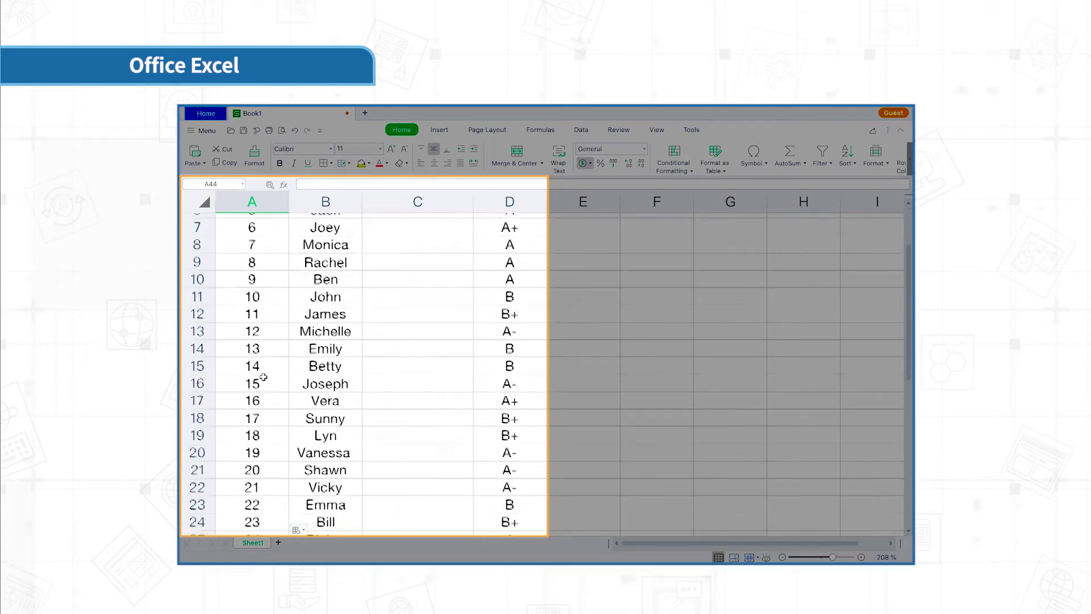
{"action": "scroll", "coordinate": [263, 377], "scroll_direction": "down", "scroll_amount": 1}
{"action": "scroll", "coordinate": [264, 378], "scroll_direction": "down", "scroll_amount": 2}
{"action": "scroll", "coordinate": [263, 378], "scroll_direction": "down", "scroll_amount": 1}
{"action": "scroll", "coordinate": [256, 378], "scroll_direction": "down", "scroll_amount": 2}
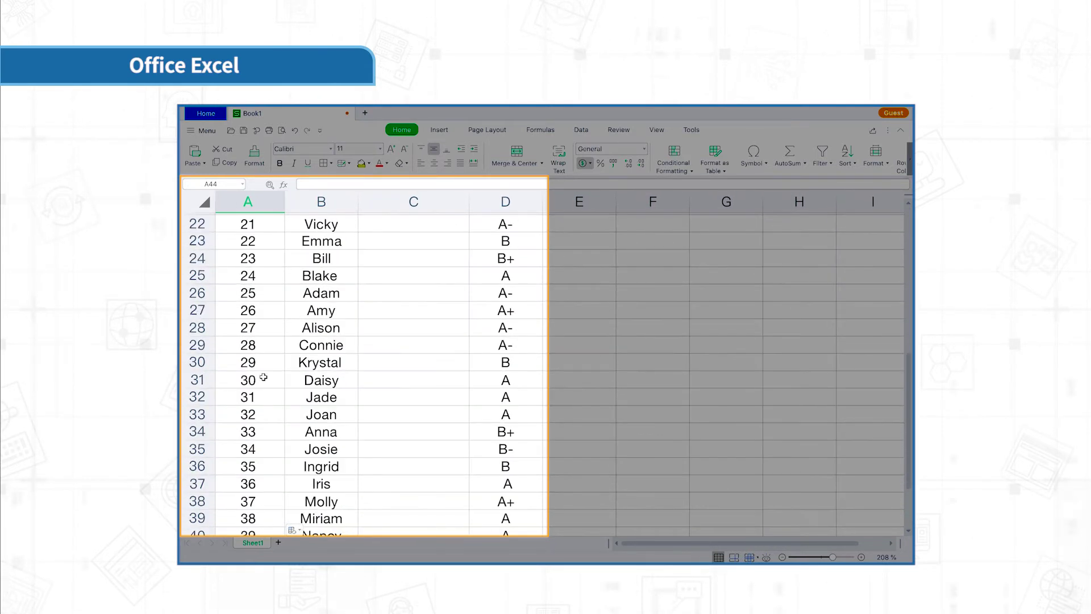
{"action": "scroll", "coordinate": [264, 375], "scroll_direction": "down", "scroll_amount": 3}
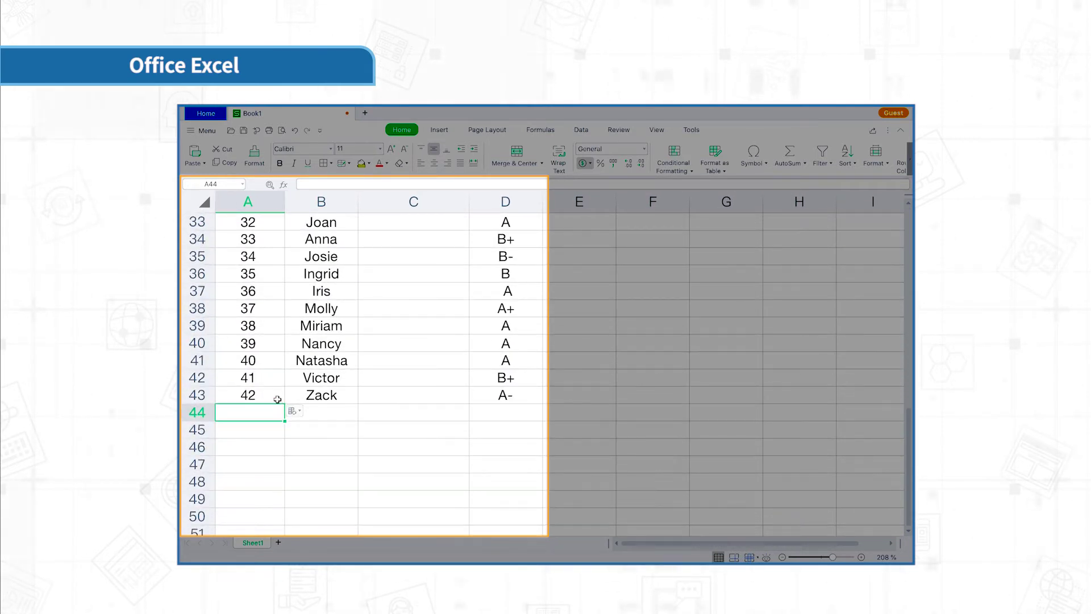
{"action": "left_click", "coordinate": [295, 411]}
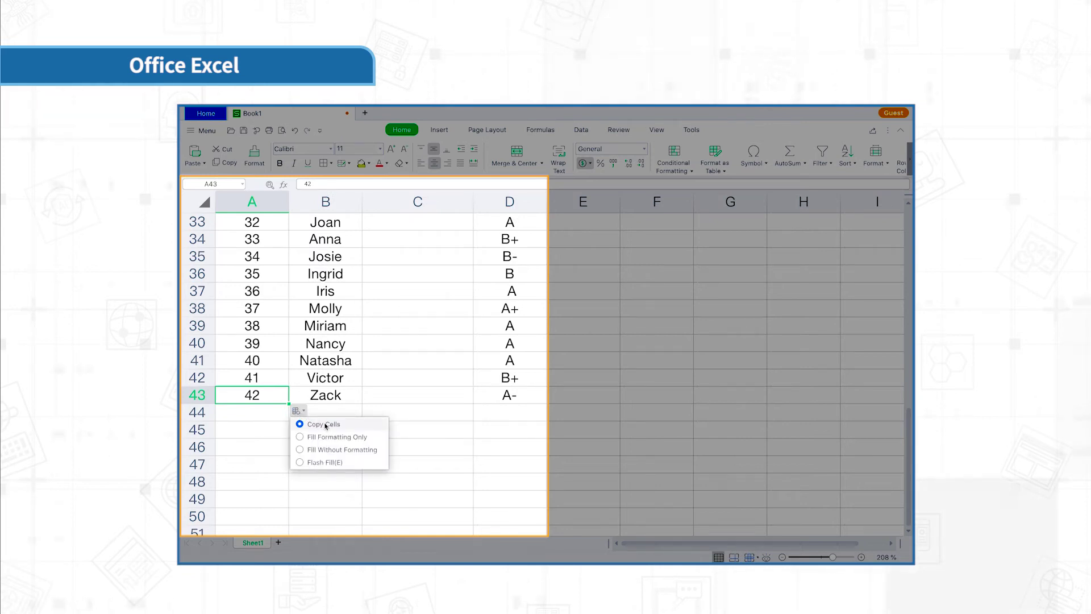
- Copy 'WPS Academy' from C2 down the Project column with the fill handle
{"action": "left_click", "coordinate": [324, 397]}
{"action": "scroll", "coordinate": [324, 396], "scroll_direction": "up", "scroll_amount": 6}
{"action": "scroll", "coordinate": [341, 384], "scroll_direction": "up", "scroll_amount": 3}
{"action": "scroll", "coordinate": [358, 372], "scroll_direction": "up", "scroll_amount": 1}
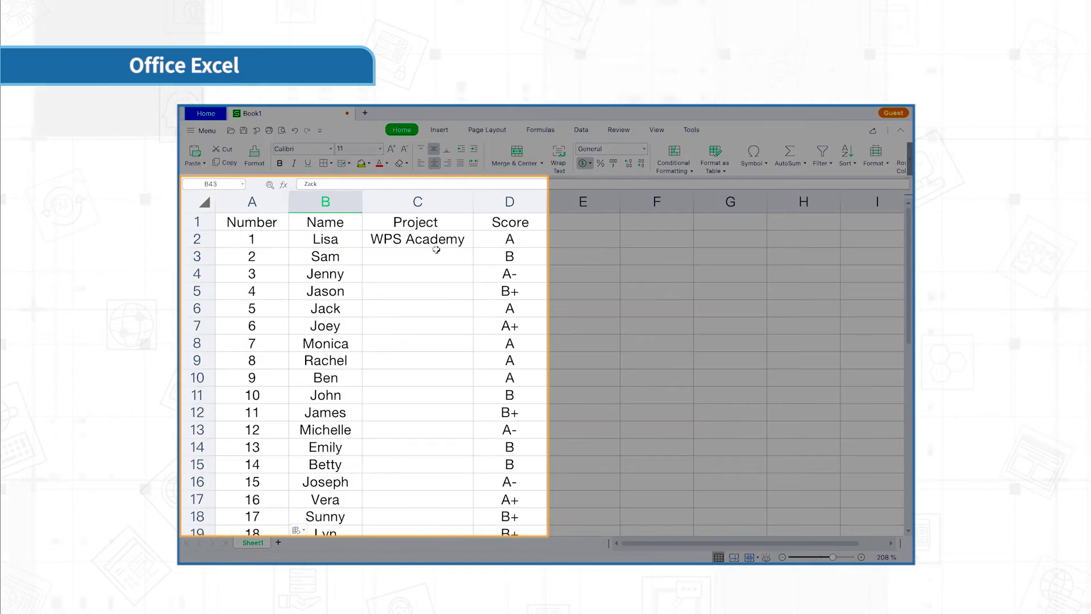
{"action": "left_click", "coordinate": [436, 243]}
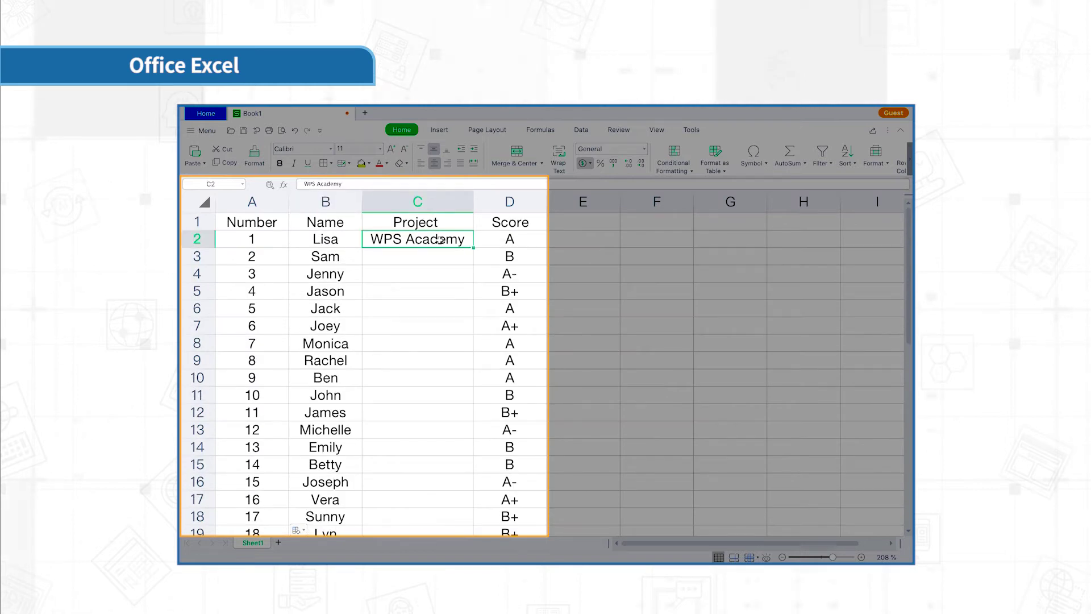
{"action": "double_click", "coordinate": [473, 247]}
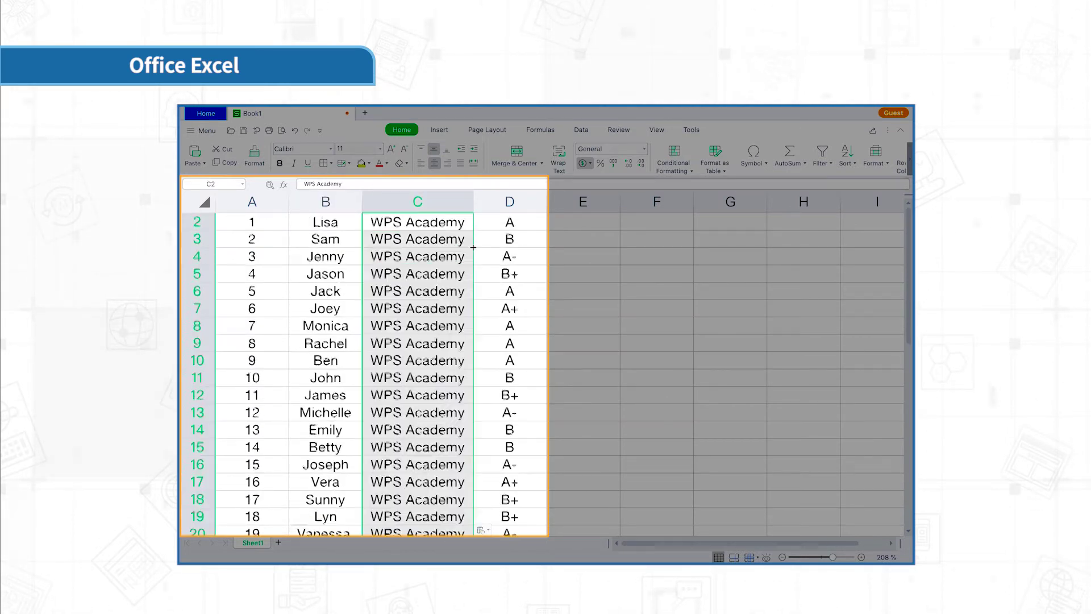
{"action": "scroll", "coordinate": [429, 323], "scroll_direction": "down", "scroll_amount": 3}
{"action": "scroll", "coordinate": [429, 322], "scroll_direction": "down", "scroll_amount": 4}
{"action": "scroll", "coordinate": [429, 322], "scroll_direction": "down", "scroll_amount": 3}
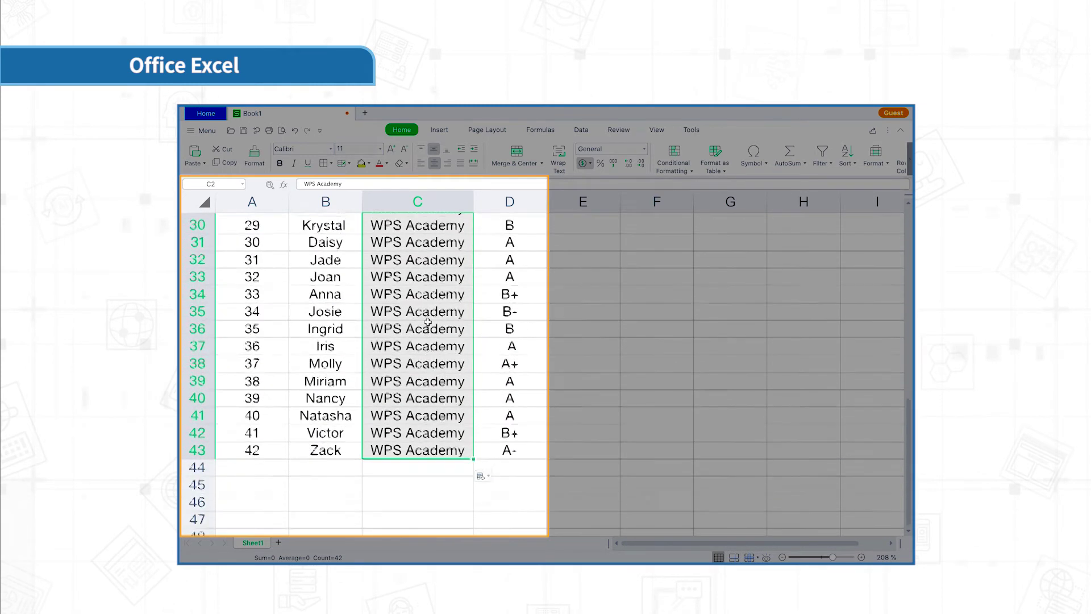
{"action": "scroll", "coordinate": [428, 322], "scroll_direction": "down", "scroll_amount": 1}
{"action": "scroll", "coordinate": [429, 322], "scroll_direction": "up", "scroll_amount": 1}
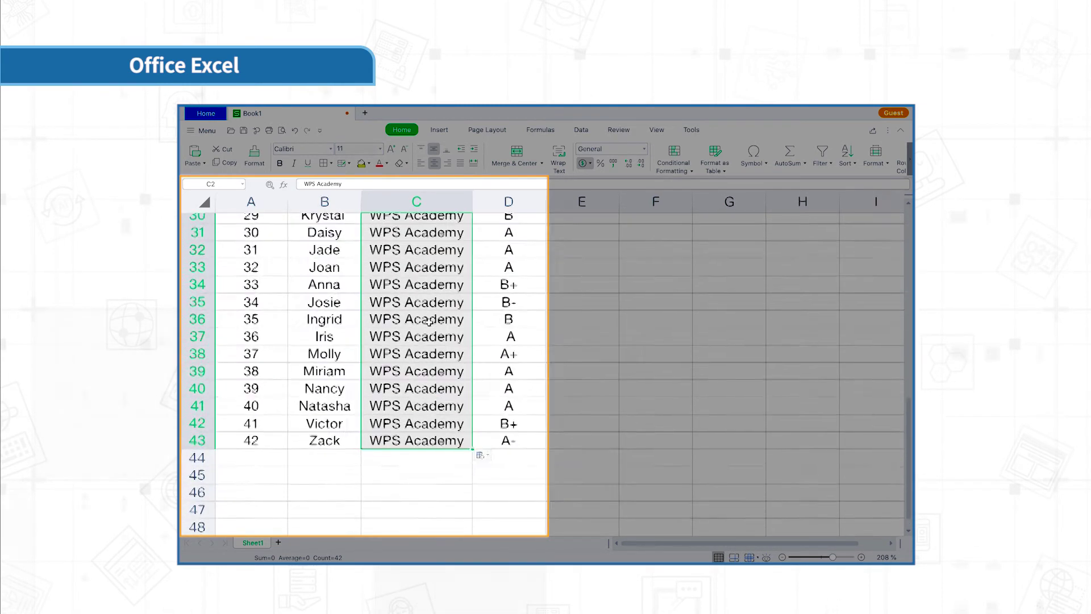
{"action": "key", "text": "ctrl+d"}
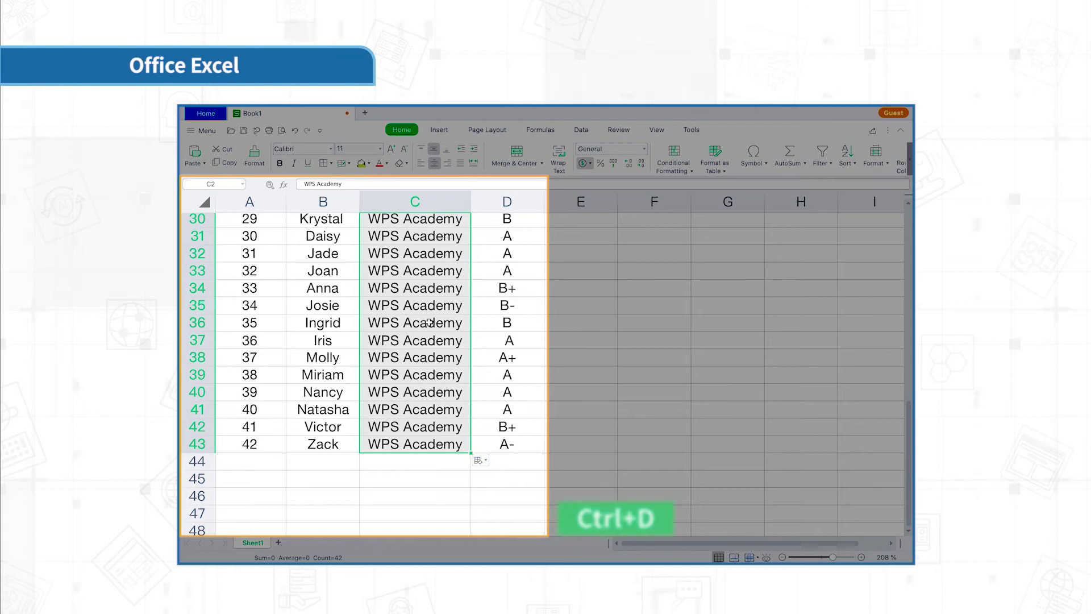
{"action": "scroll", "coordinate": [430, 322], "scroll_direction": "up", "scroll_amount": 1}
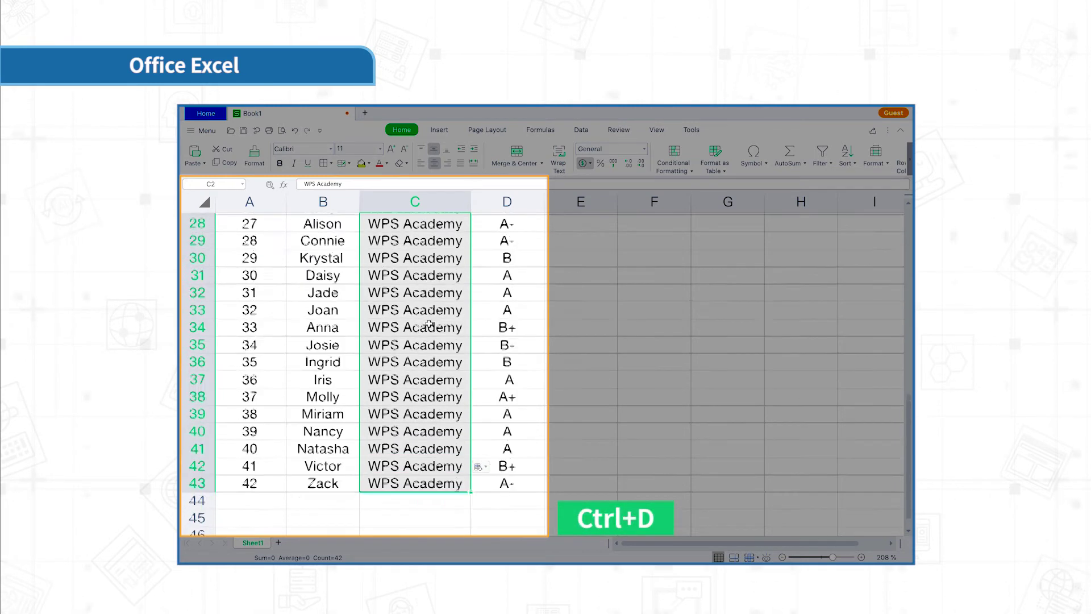
{"action": "scroll", "coordinate": [430, 323], "scroll_direction": "up", "scroll_amount": 9}
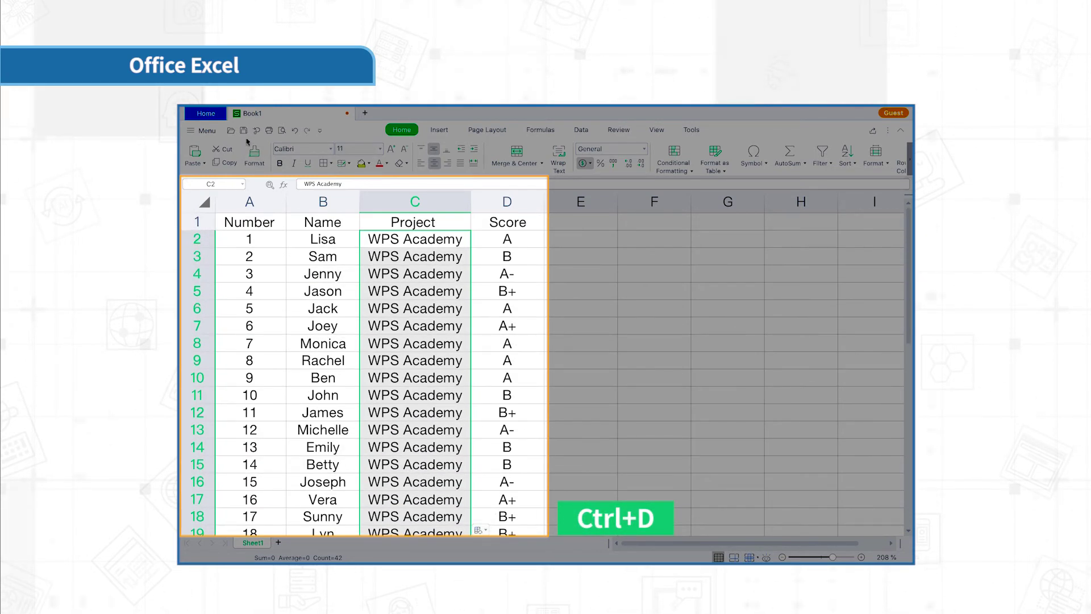
- Undo the copies, select C2:C43 from C43 upward and fill 'WPS Academy' with Ctrl+D
{"action": "left_click", "coordinate": [294, 130]}
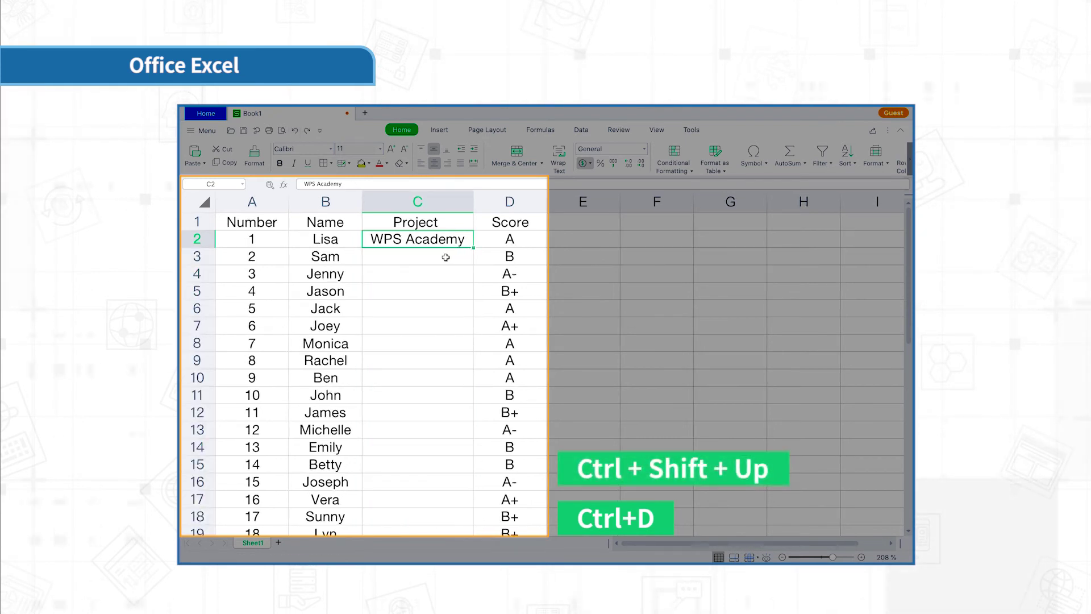
{"action": "scroll", "coordinate": [441, 270], "scroll_direction": "down", "scroll_amount": 3}
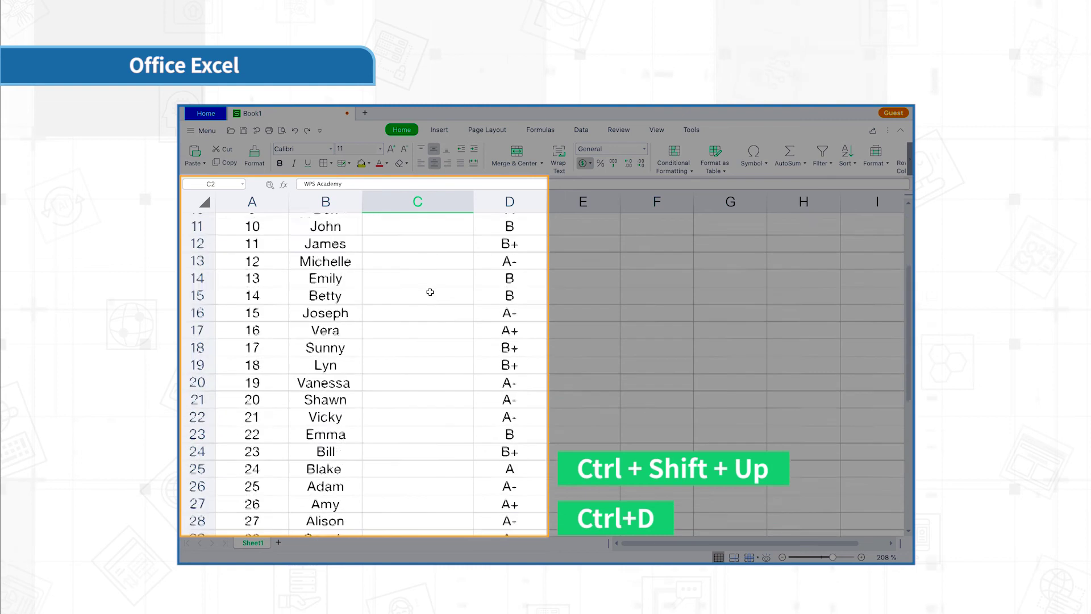
{"action": "scroll", "coordinate": [429, 290], "scroll_direction": "down", "scroll_amount": 8}
{"action": "left_click", "coordinate": [424, 364]}
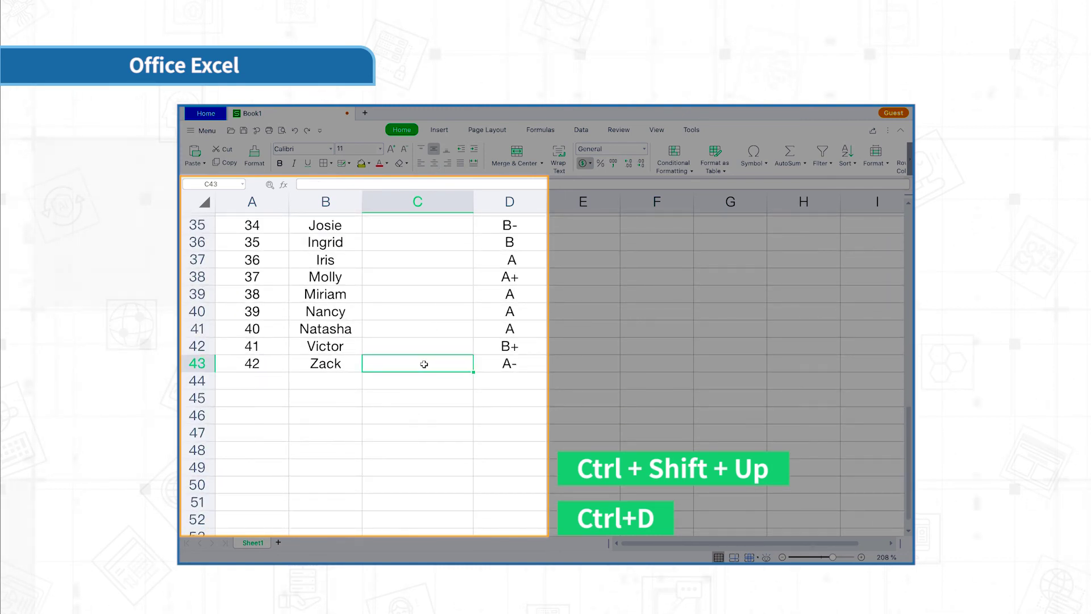
{"action": "key", "text": "ctrl+shift+Up"}
{"action": "scroll", "coordinate": [424, 364], "scroll_direction": "down", "scroll_amount": 1}
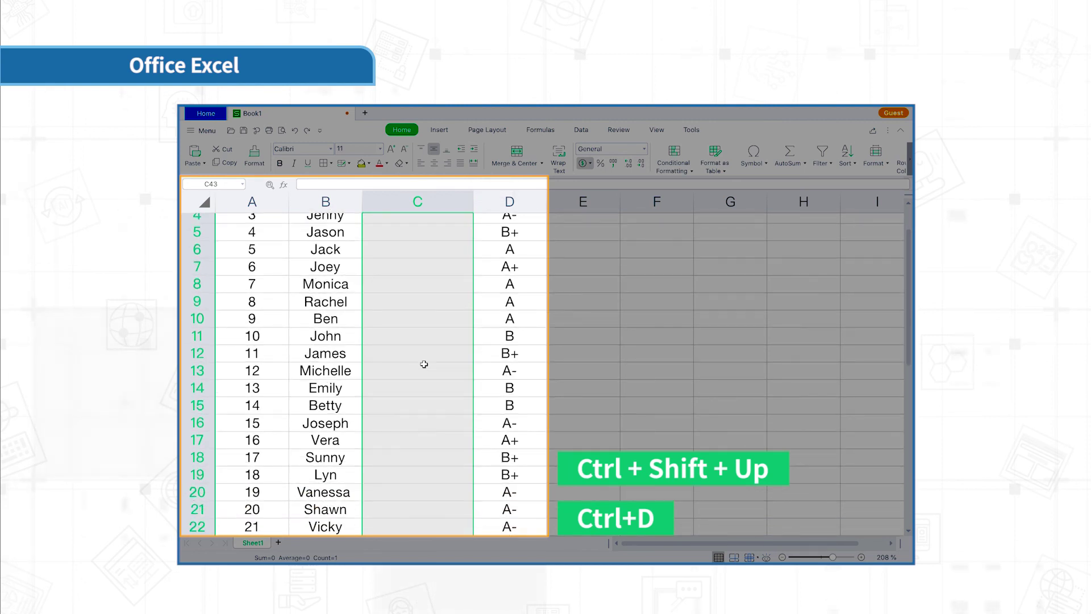
{"action": "key", "text": "ctrl+d"}
{"action": "scroll", "coordinate": [424, 364], "scroll_direction": "down", "scroll_amount": 3}
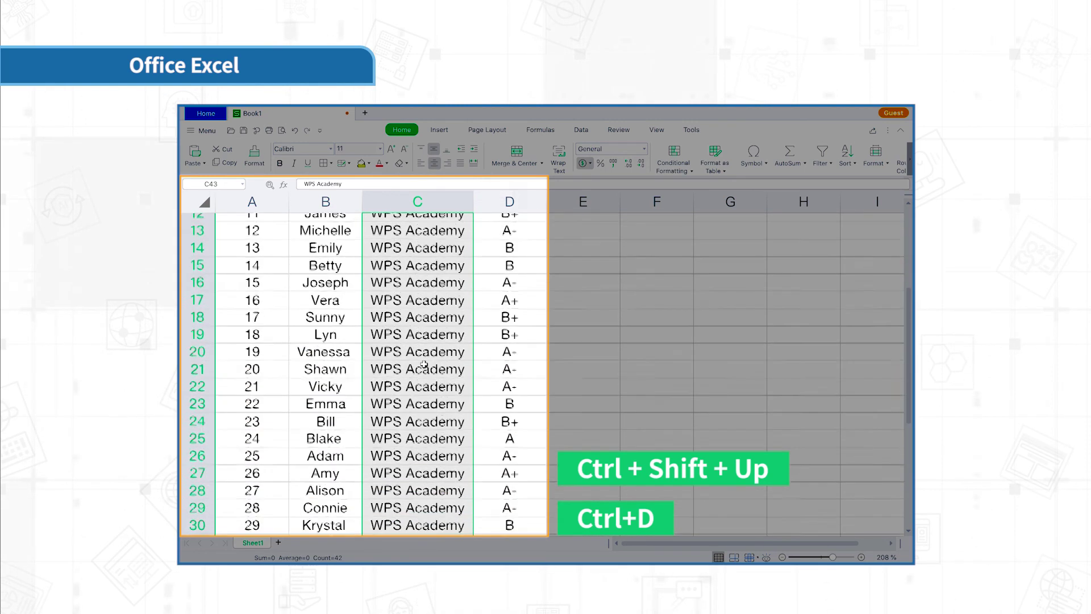